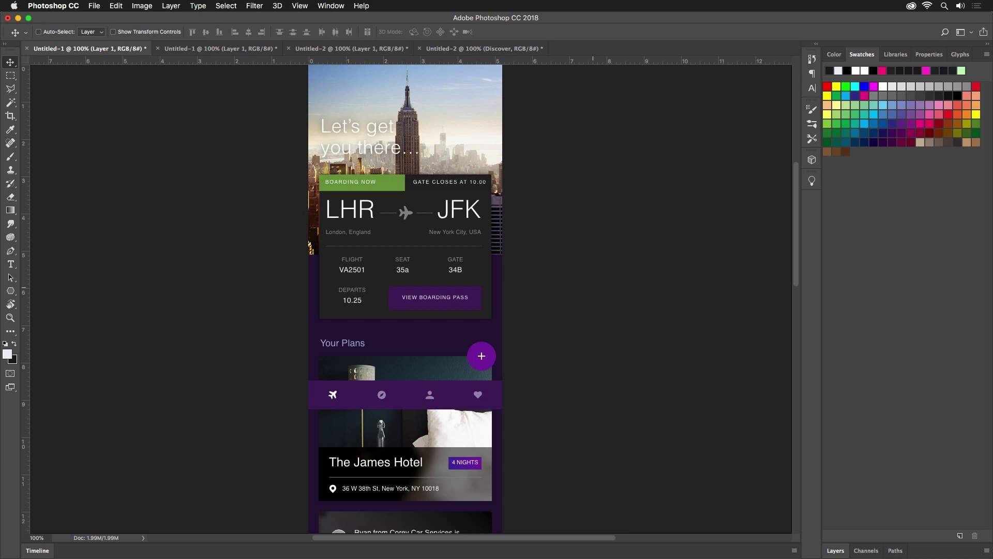
Cycle the Photoshop documents with Ctrl+Tab to the Untitled-2 mockup showing all three screens.
key("super")
key("ctrl+Tab")
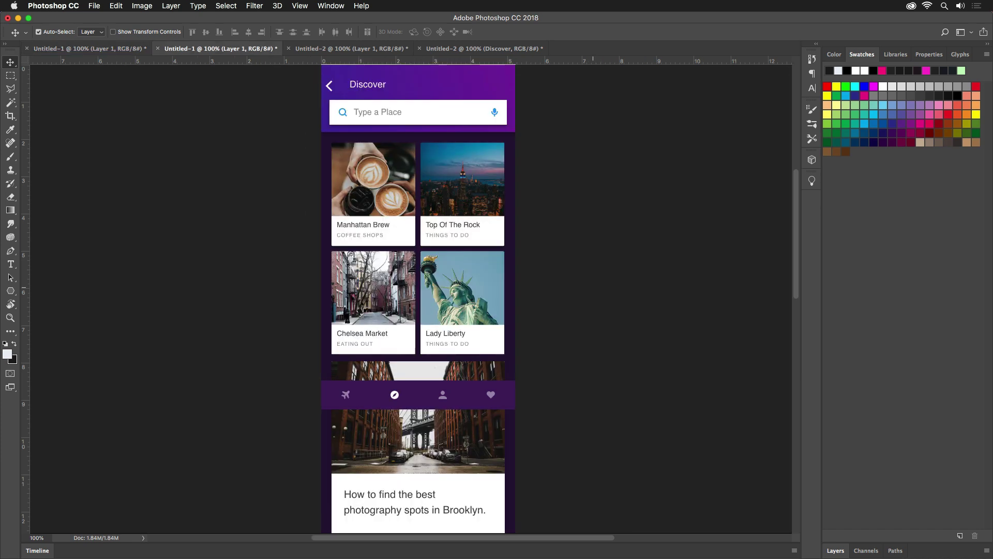
key("ctrl+Tab")
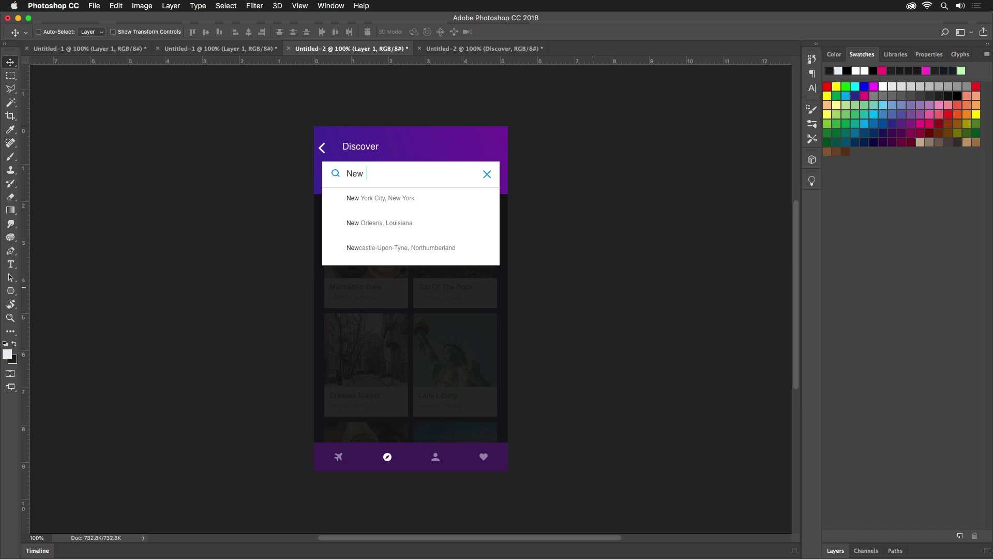
key("super")
key("ctrl+Tab")
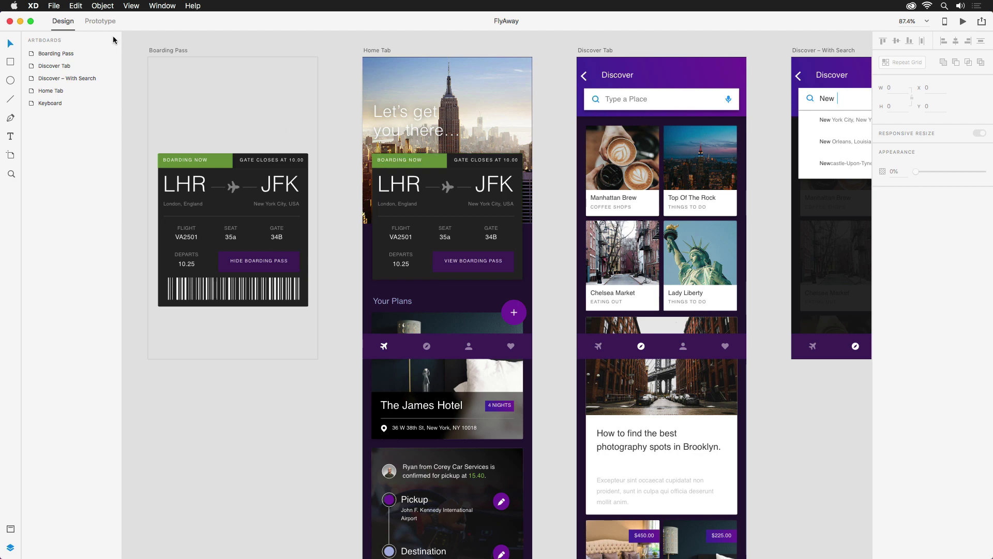
In Prototype mode, wire the Home Tab's Discover tab-bar icon to the Discover Tab artboard.
left_click(100, 21)
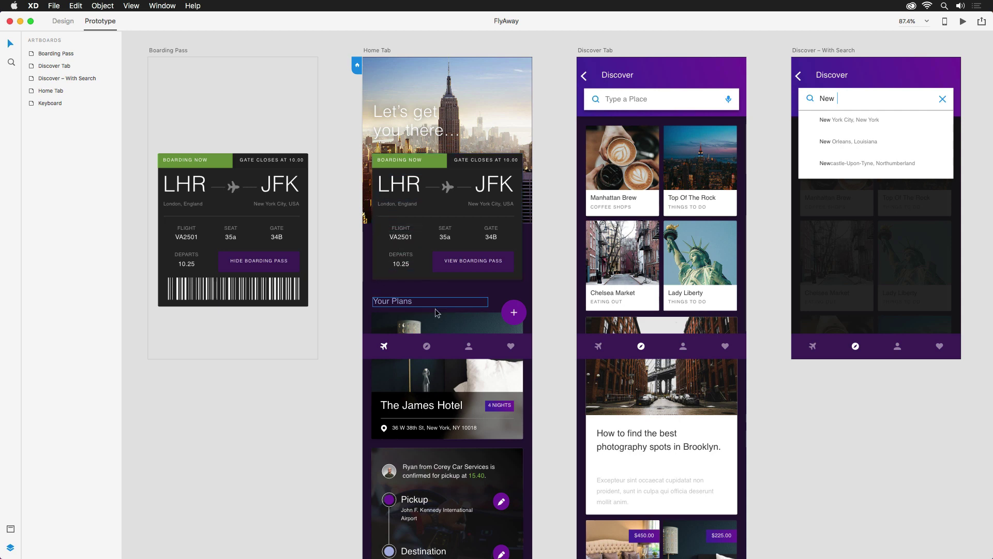
left_click(429, 350)
double_click(428, 350)
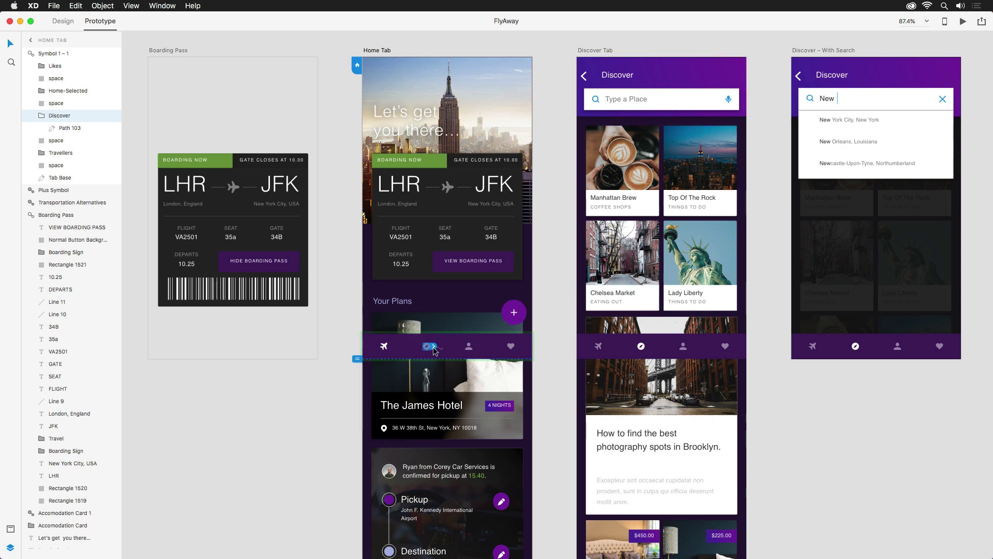
left_click_drag(434, 350, 647, 194)
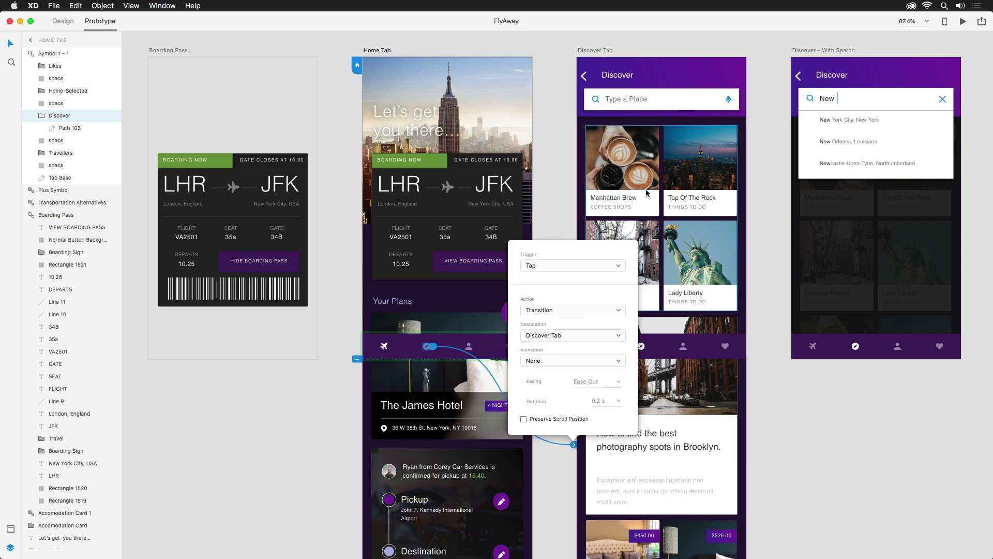
Keep the Discover link on Tap trigger, Transition action and Discover Tab destination, then list animation styles.
left_click(620, 267)
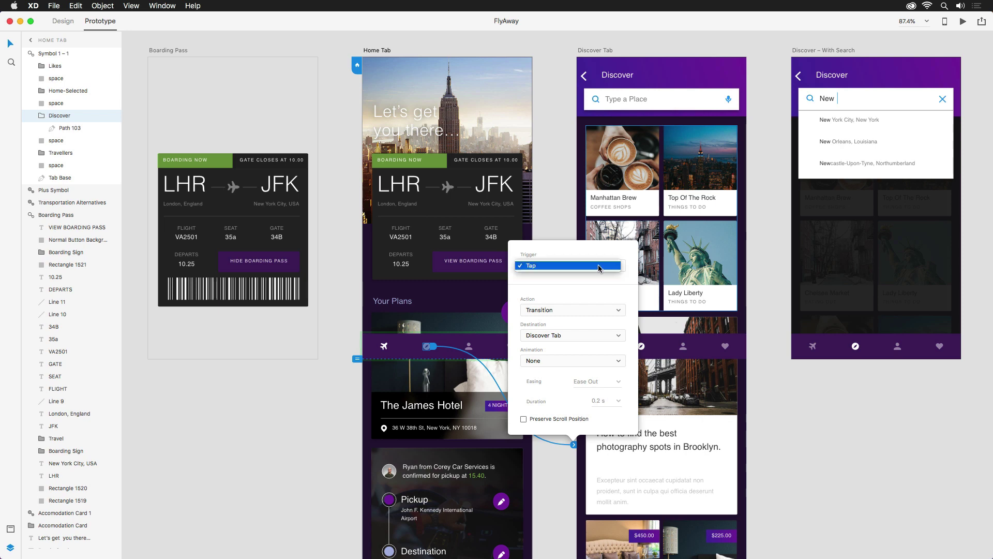
left_click(621, 268)
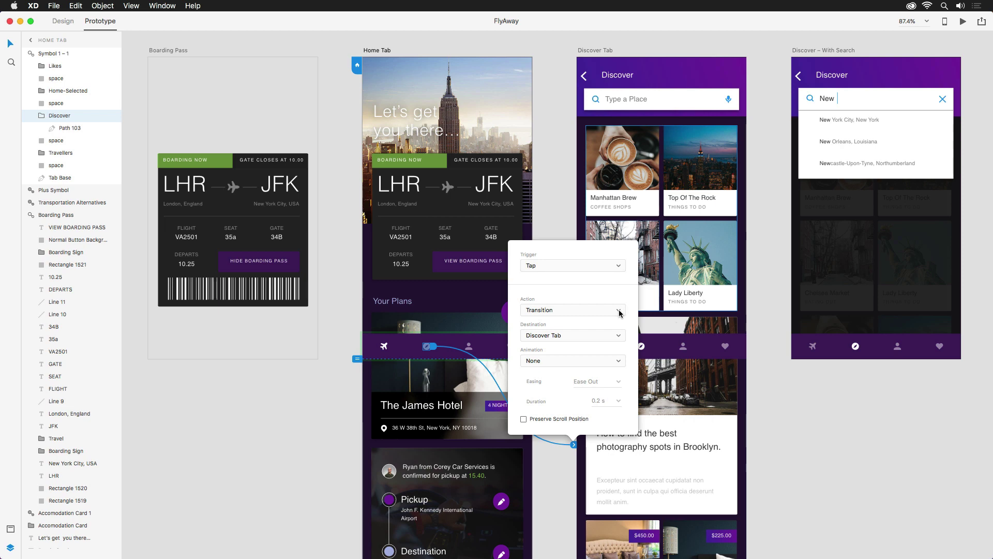
left_click(619, 311)
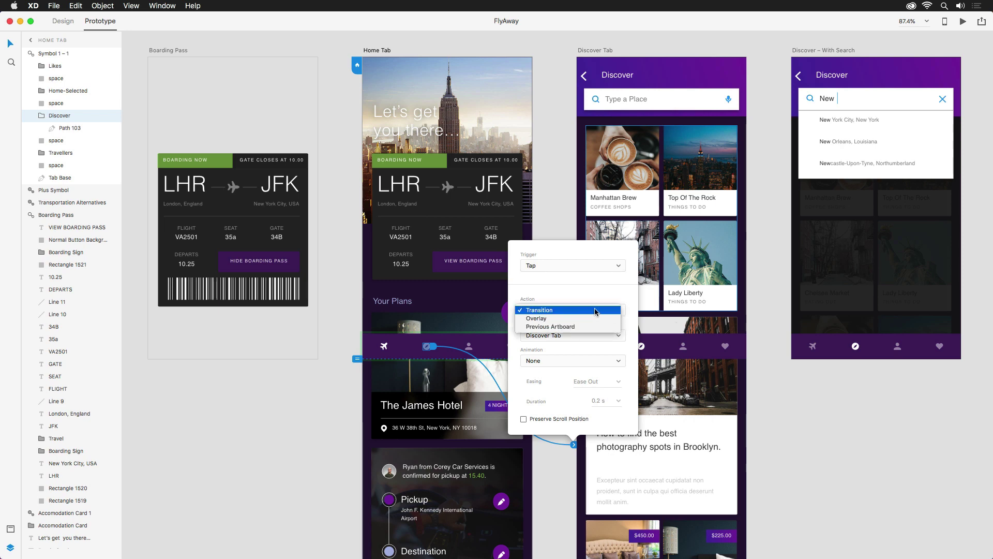
left_click(612, 311)
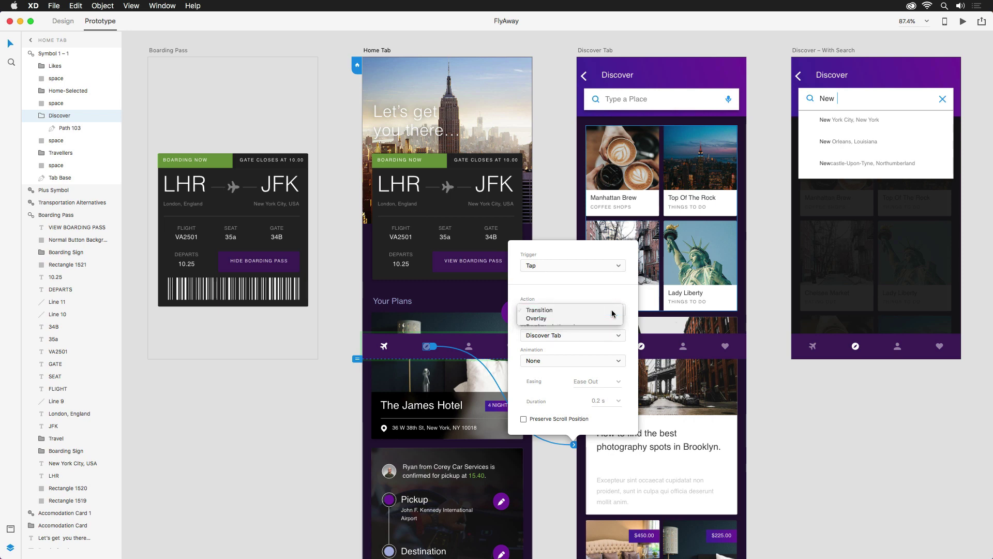
left_click(619, 336)
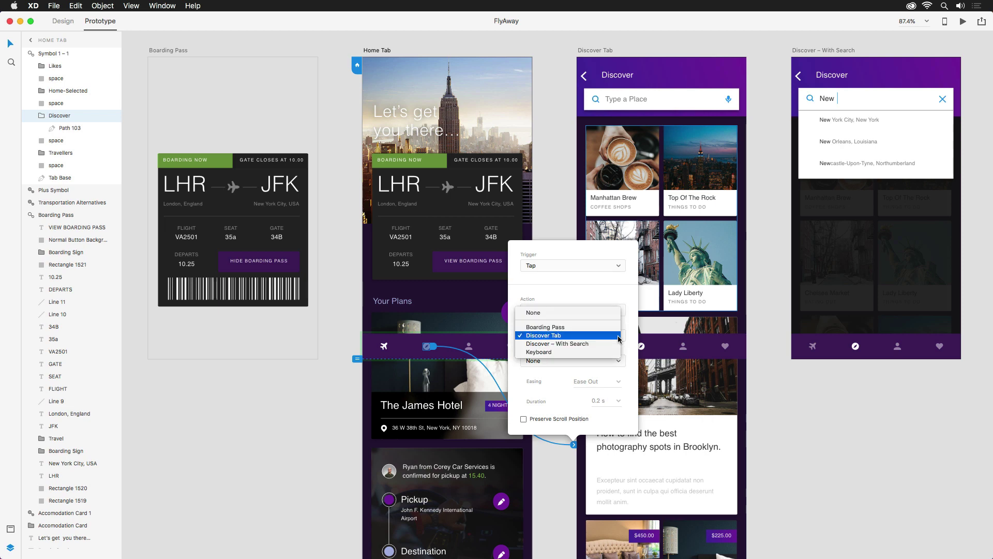
left_click(619, 337)
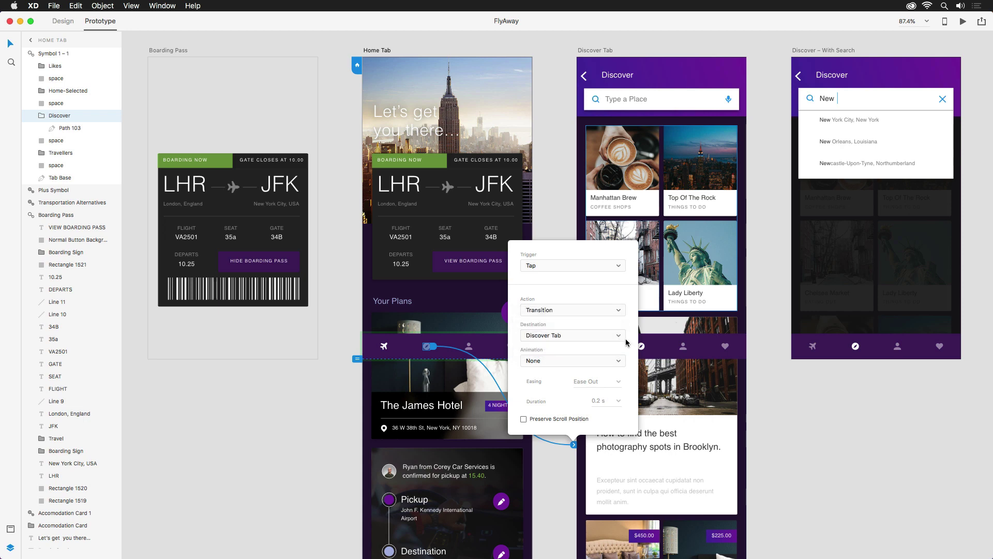
left_click(620, 365)
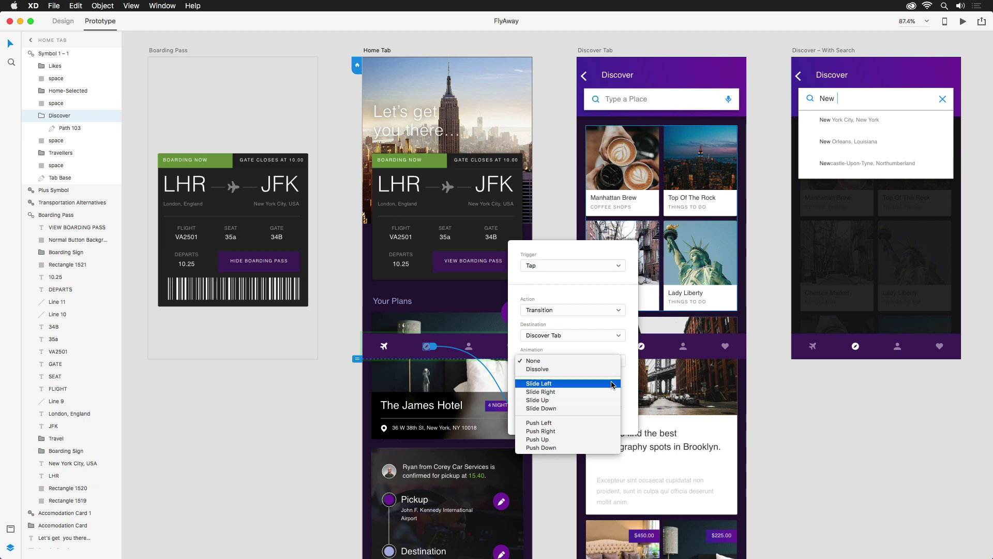
Give the Discover link a Push Left animation with Ease Out easing and 0.2 s duration.
left_click(607, 424)
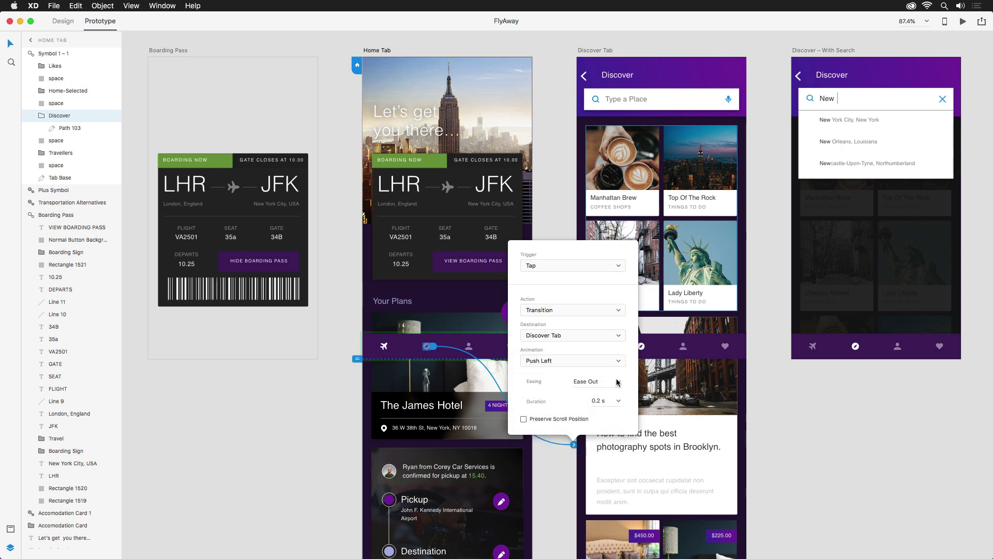
left_click(616, 382)
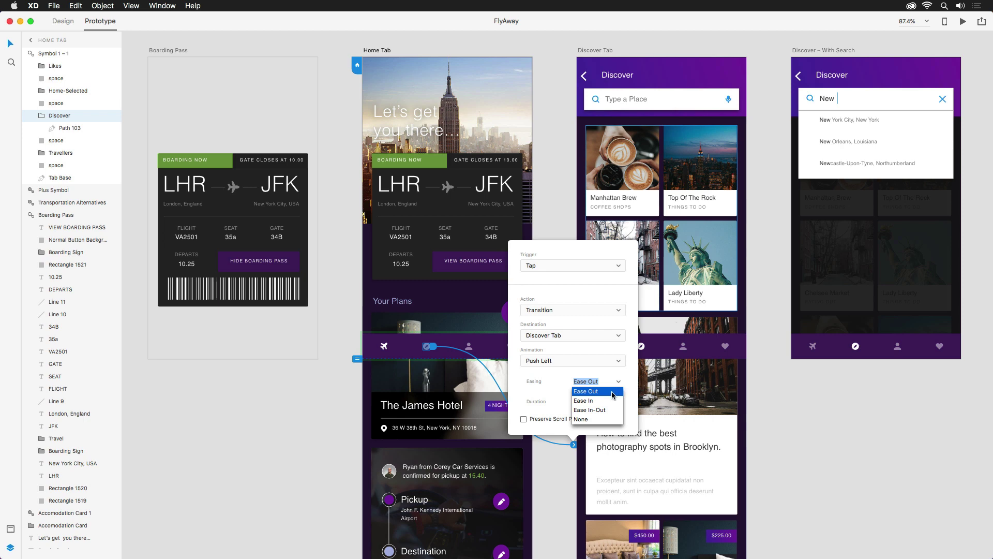
left_click(612, 392)
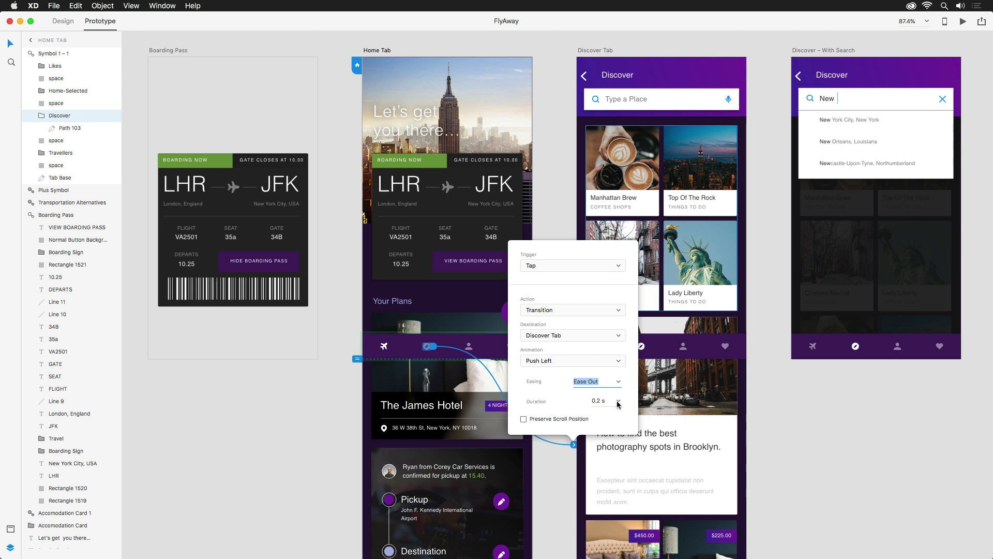
left_click(618, 402)
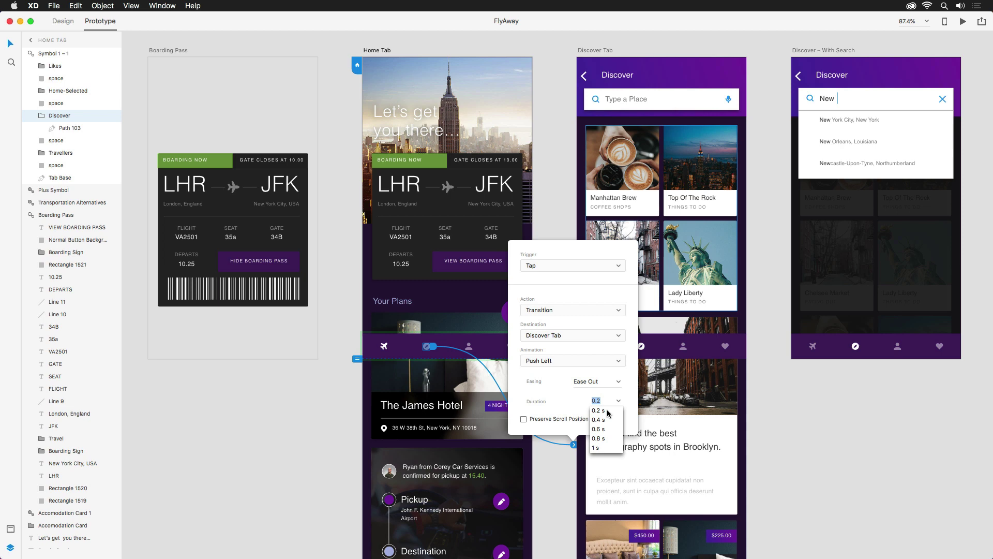
left_click(602, 411)
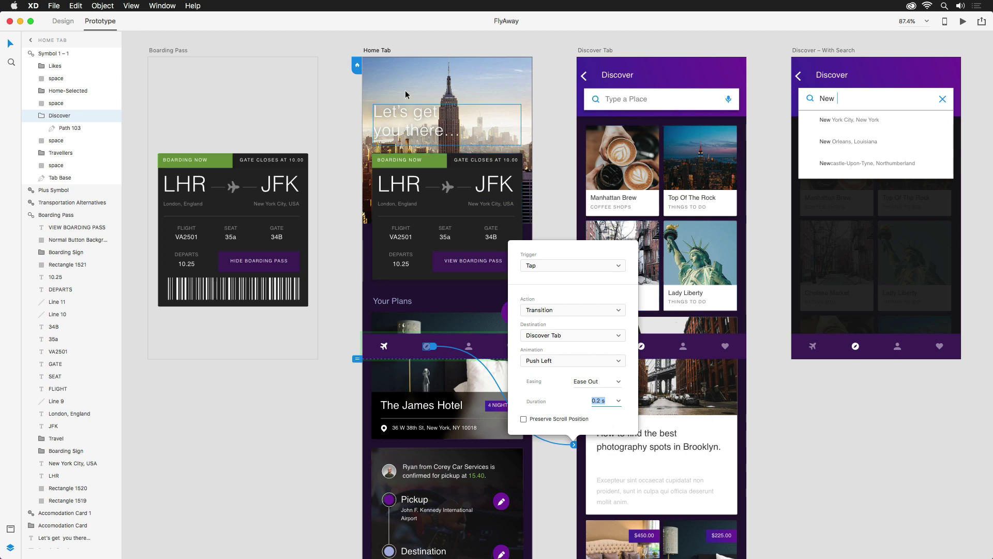
Close the interaction popup and preview the prototype, checking the compass tab opens Discover.
left_click(373, 50)
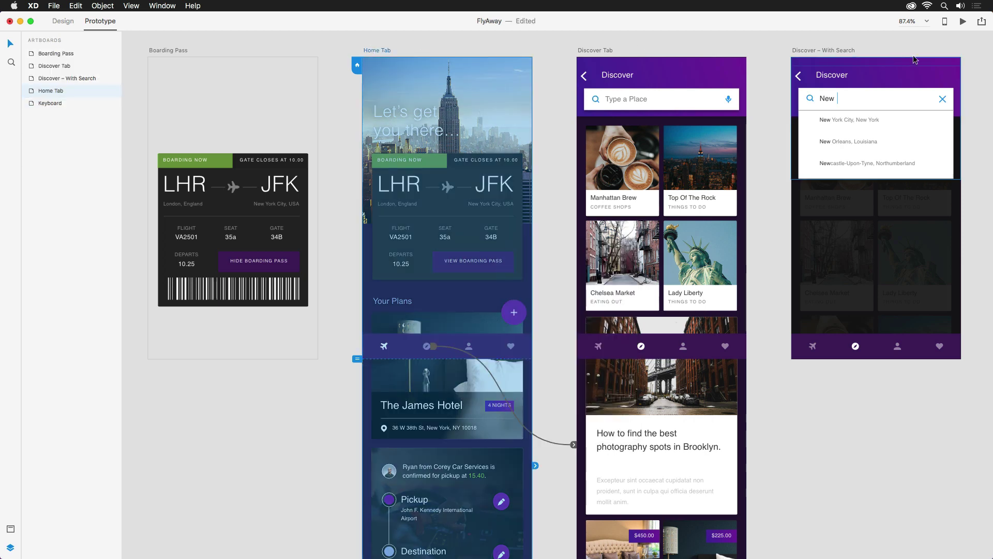
left_click(963, 21)
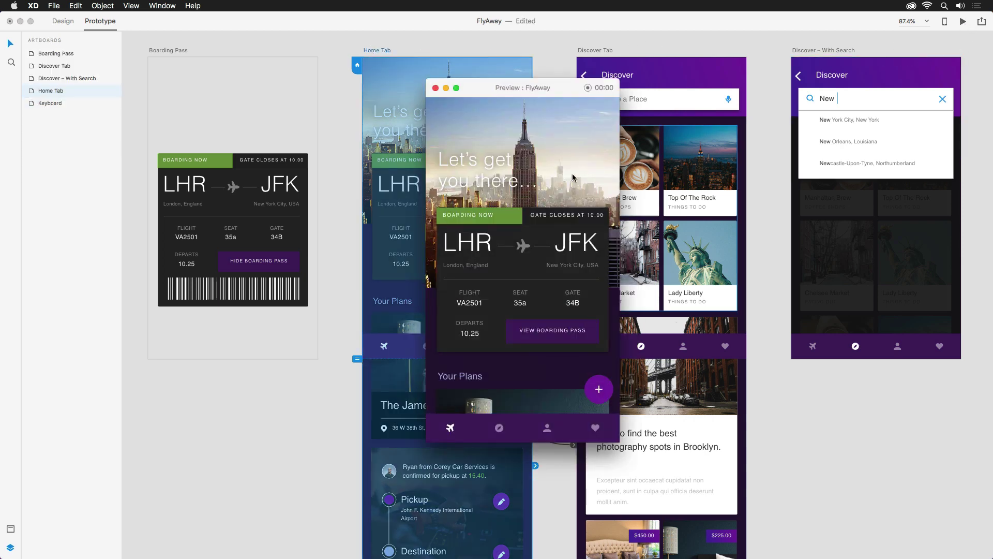
left_click(499, 428)
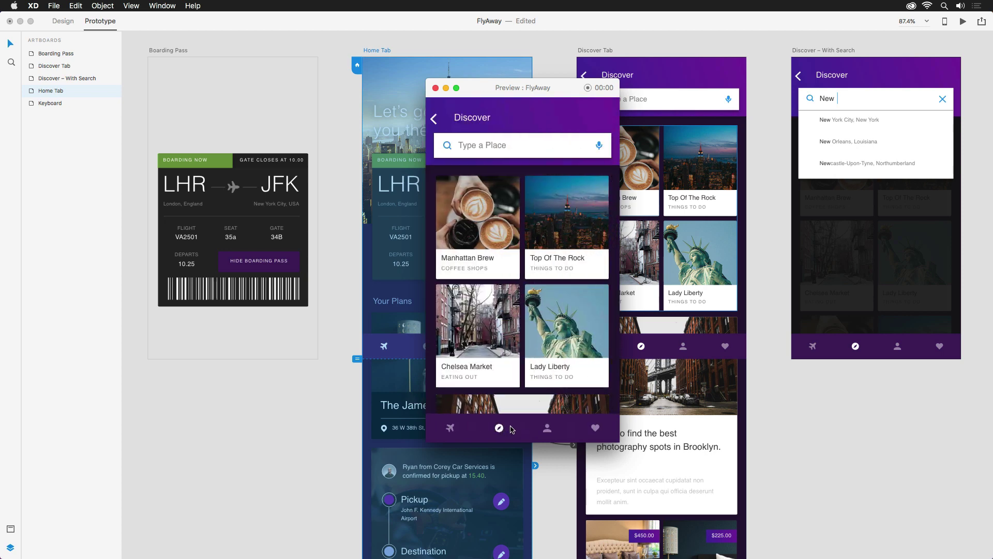
left_click(618, 83)
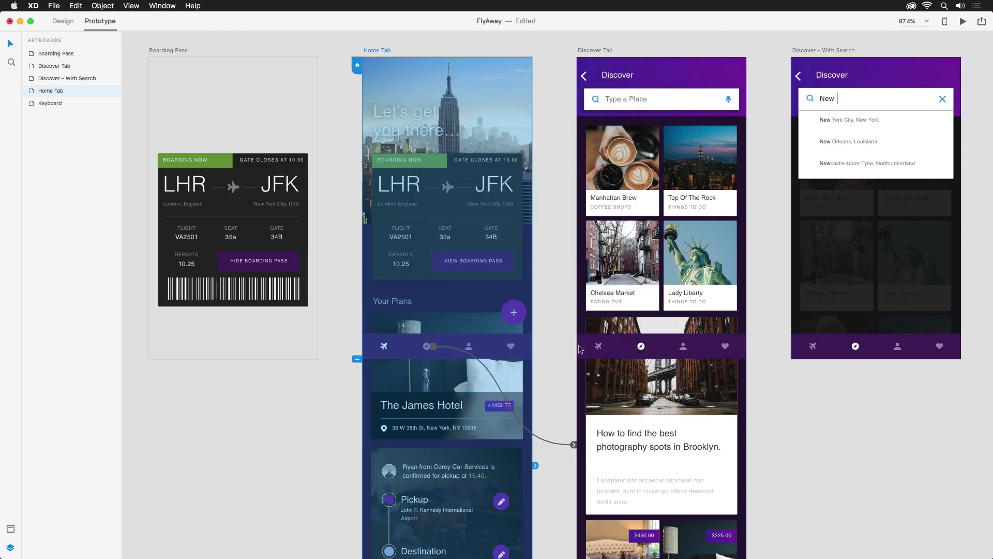
Wire the Discover Tab's back chevron with a Previous Artboard action.
left_click(584, 79)
left_click(584, 77)
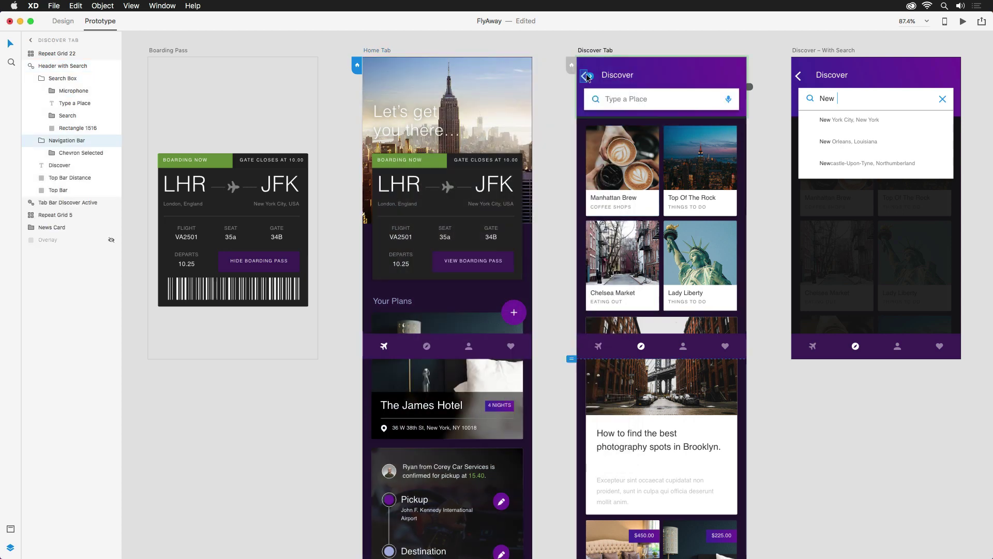
left_click_drag(589, 76, 593, 76)
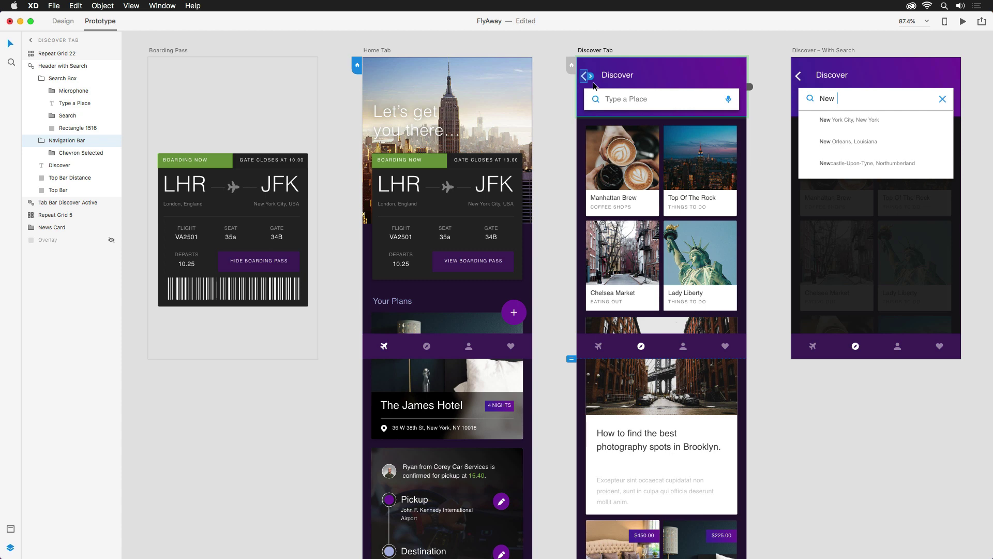
left_click_drag(591, 76, 592, 78)
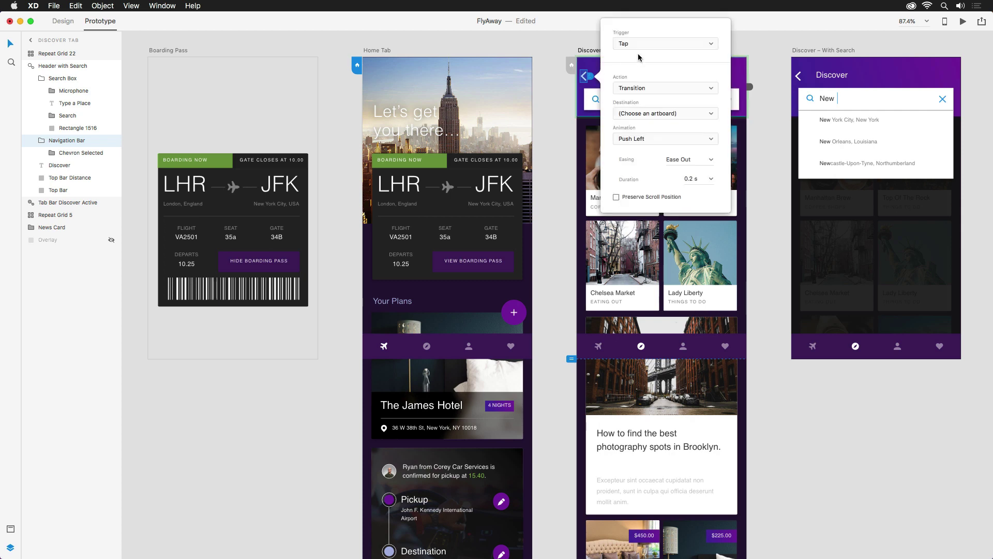
left_click(644, 89)
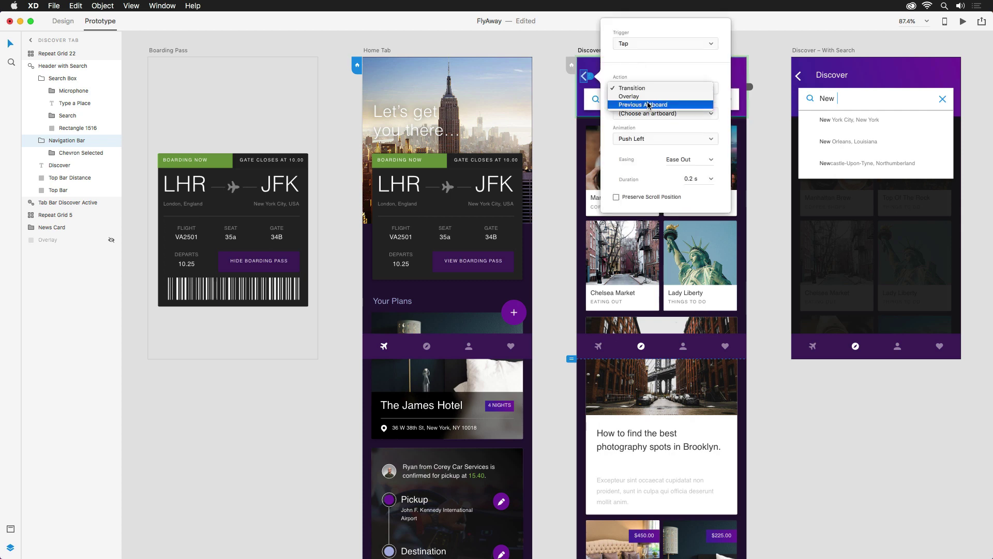
left_click(643, 102)
Preview the prototype, going from Home to Discover and back to Home.
left_click(447, 217)
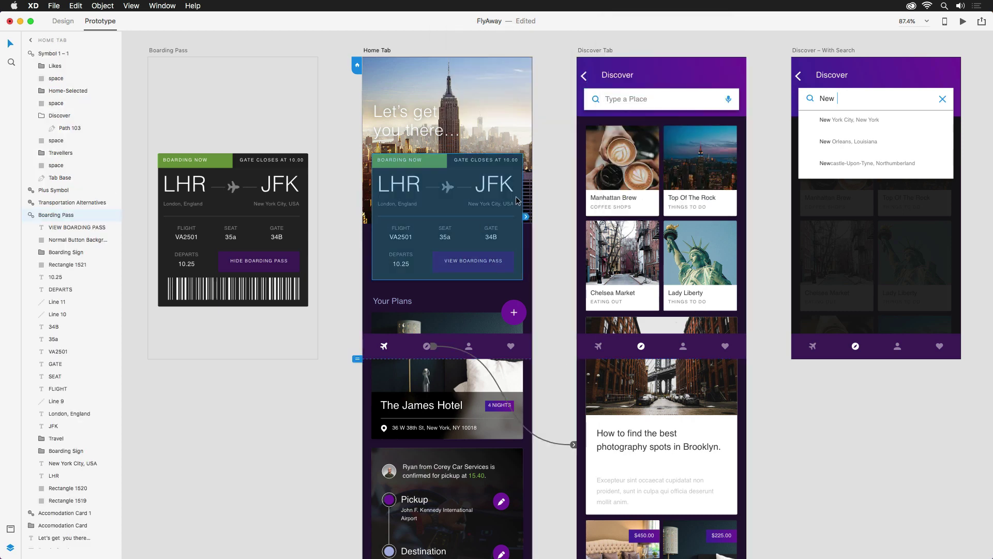
left_click(963, 21)
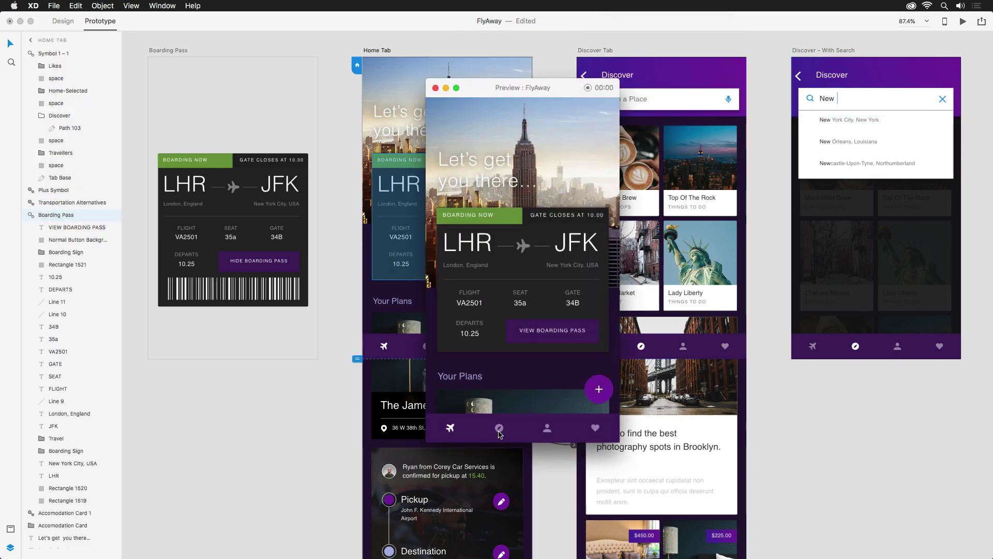
left_click(498, 432)
left_click(433, 121)
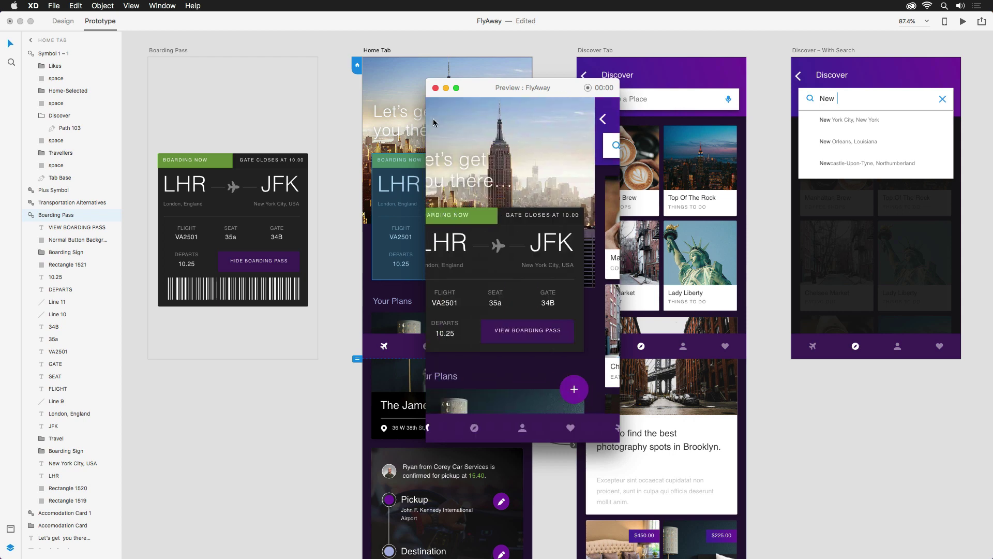
left_click(435, 89)
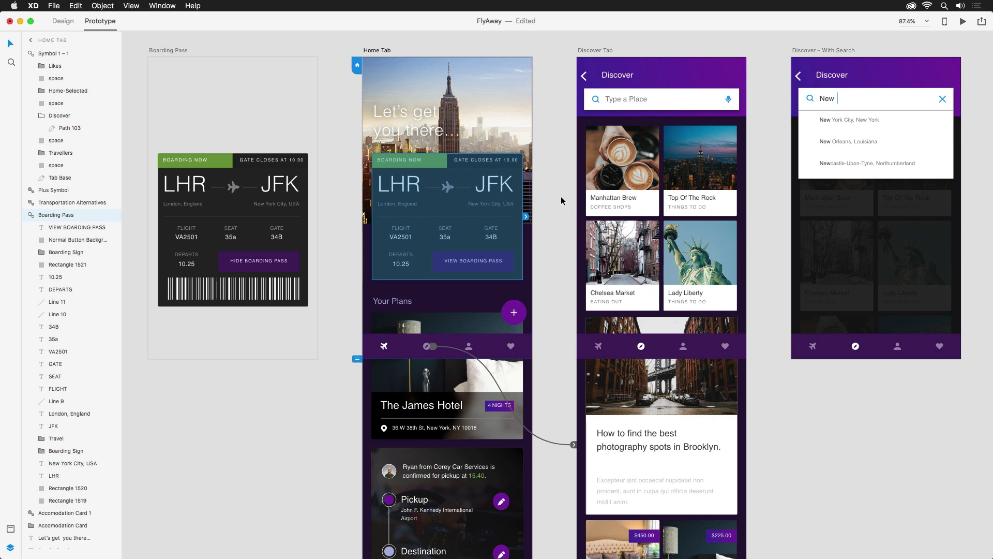
Link the Discover Tab's search box to Discover – With Search with animation set to None.
left_click(698, 101)
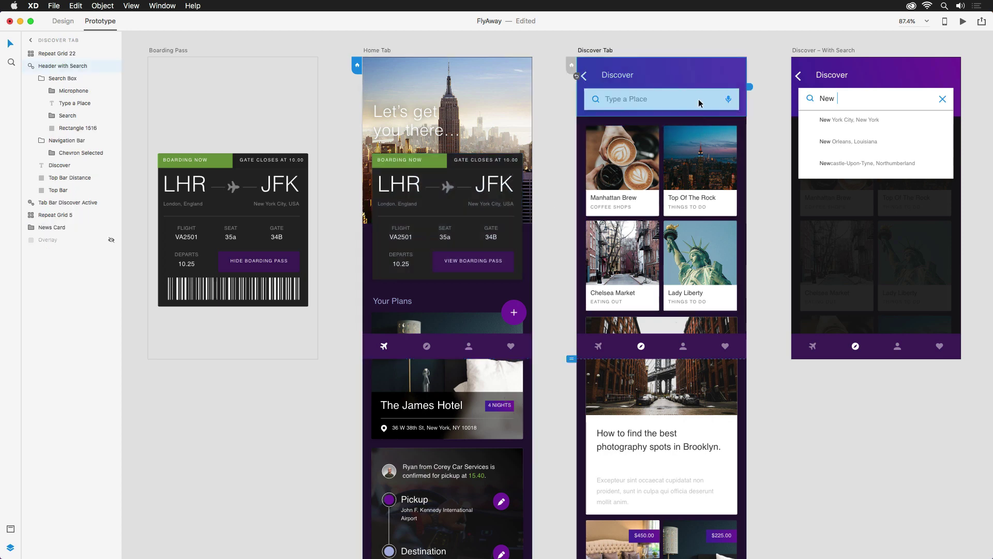
double_click(698, 100)
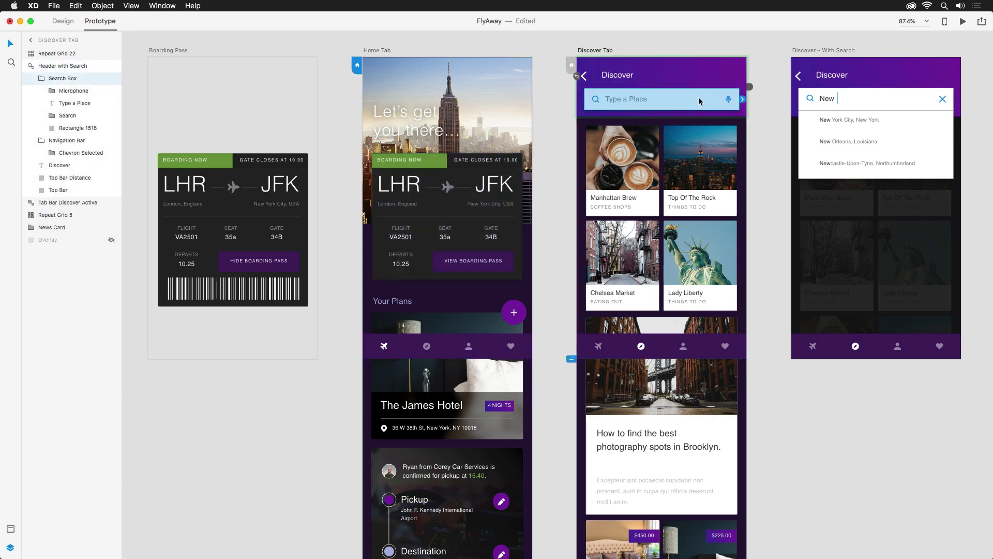
left_click_drag(743, 99, 828, 138)
left_click_drag(828, 134, 827, 135)
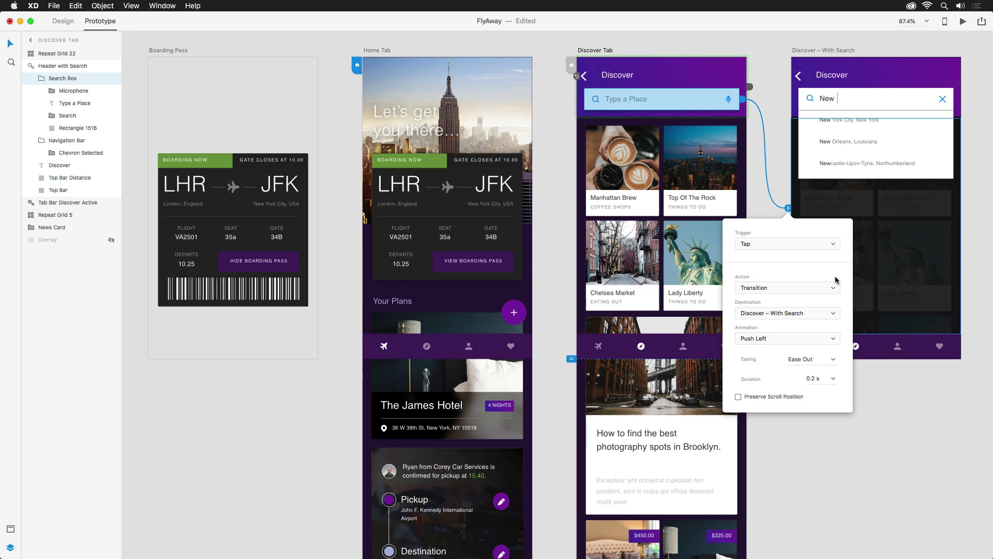
left_click(825, 339)
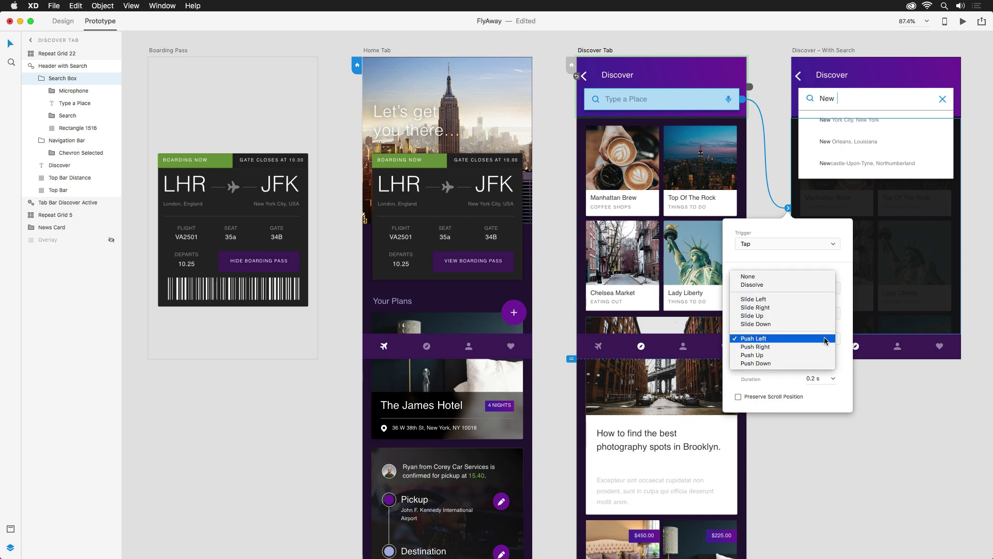
left_click(809, 278)
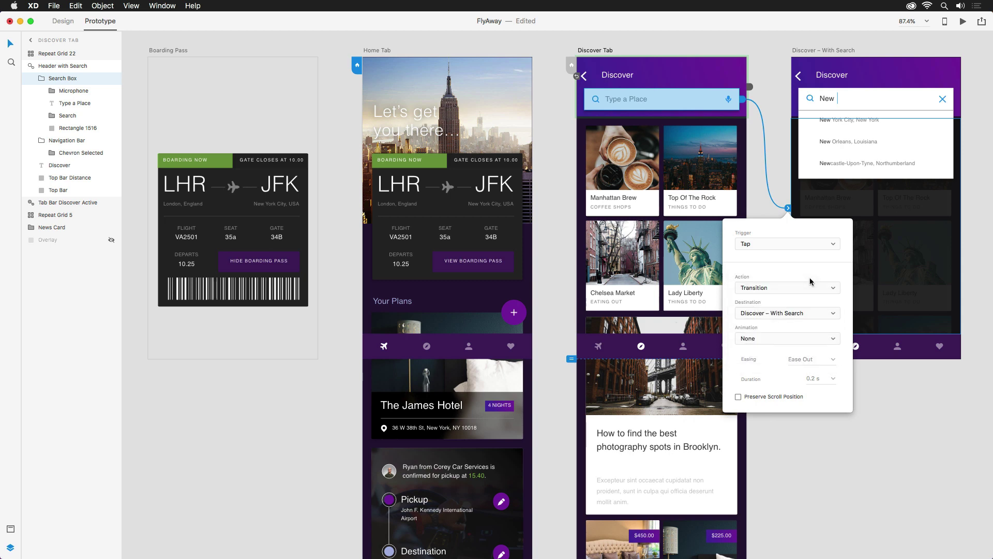
left_click(783, 172)
Wire the Discover – With Search artboard to Keyboard on a 0 s Time trigger.
scroll(766, 181, "right", 10)
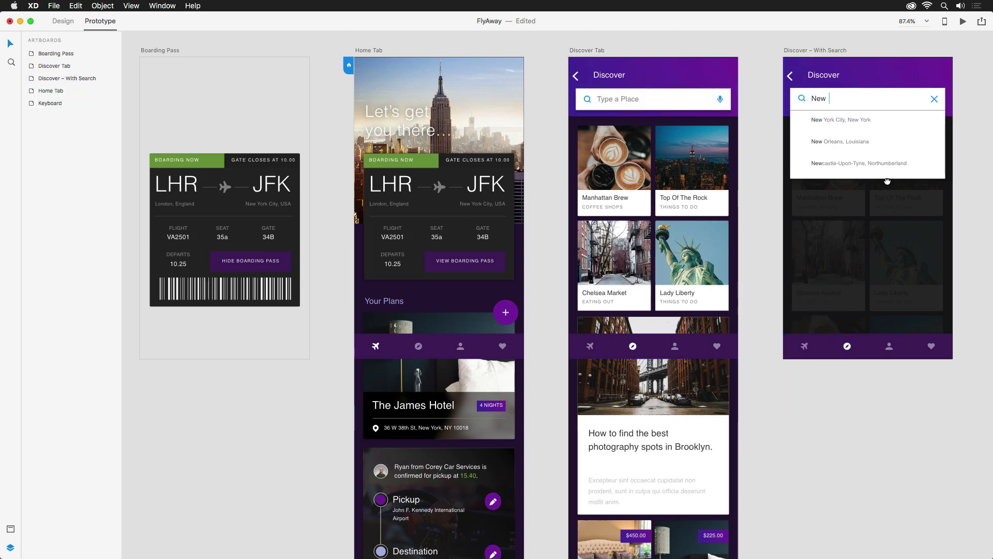
scroll(731, 194, "right", 2)
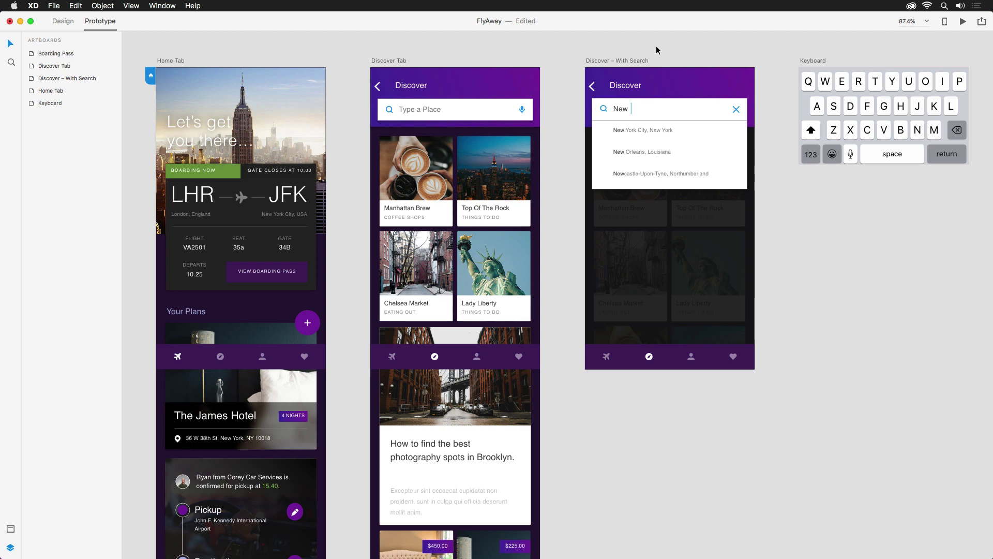
left_click(620, 61)
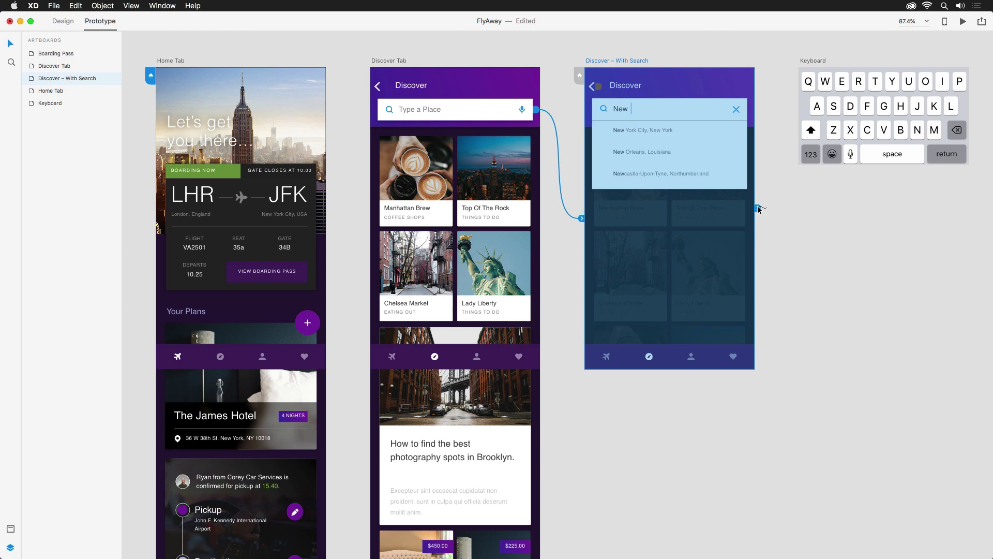
left_click_drag(757, 208, 852, 120)
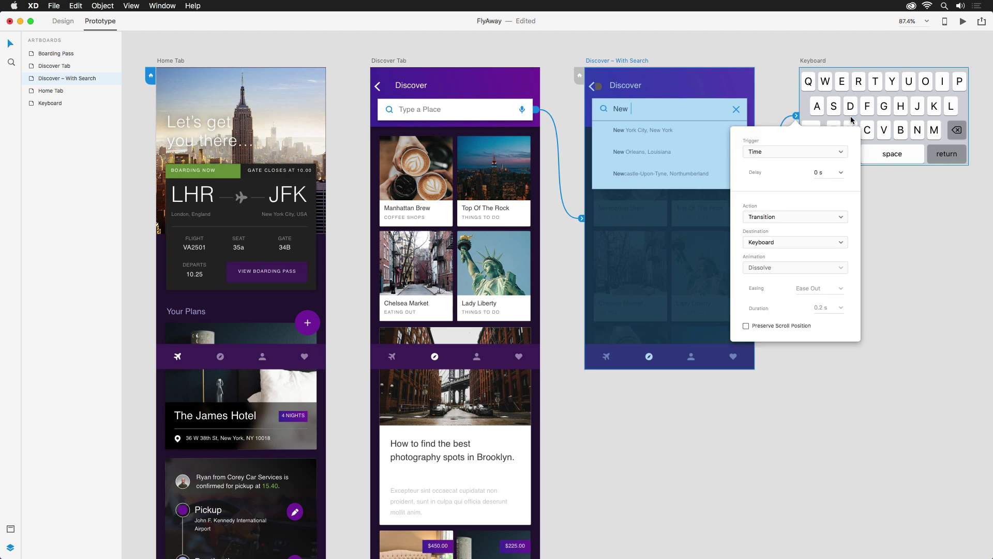
left_click(841, 153)
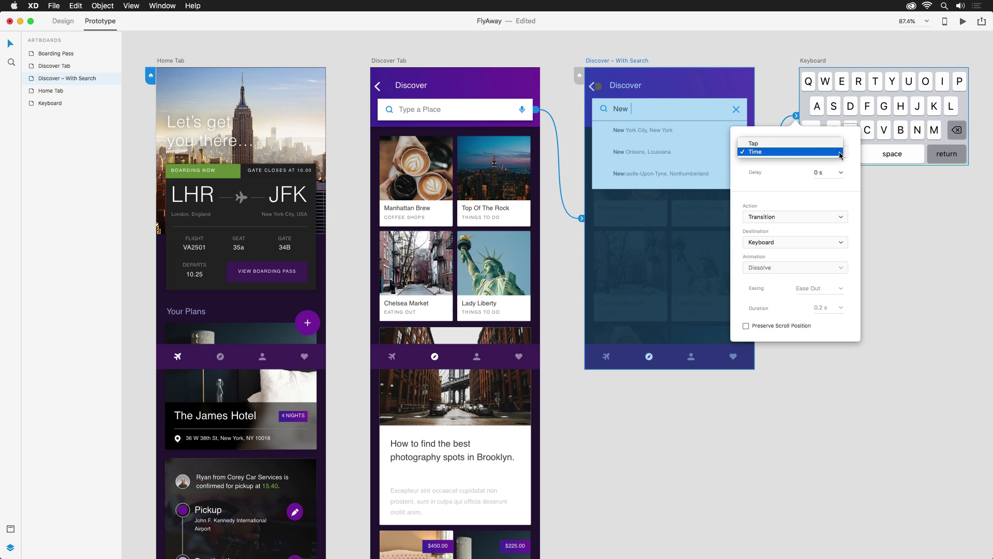
left_click(769, 152)
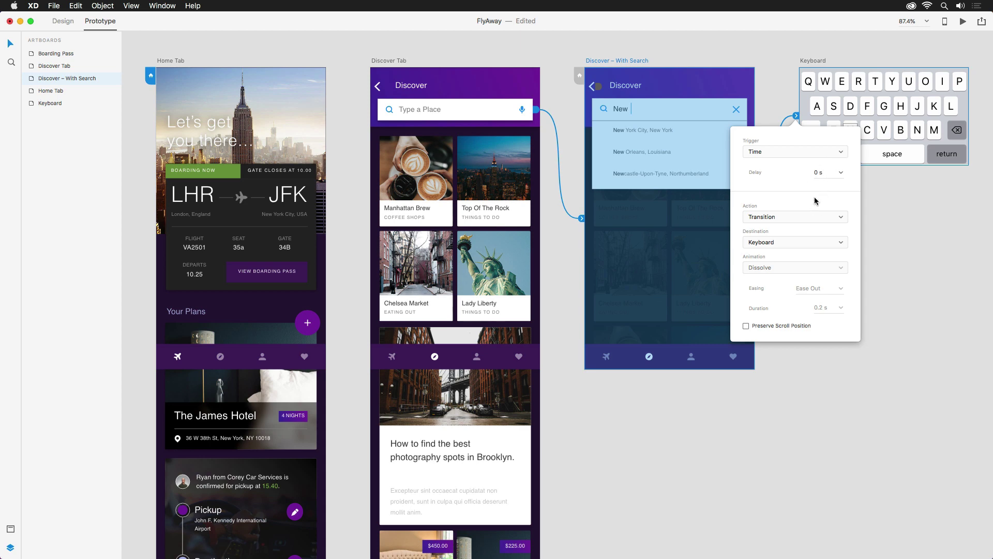
Make the Keyboard link a Slide Up overlay docked at the artboard's bottom.
left_click(814, 218)
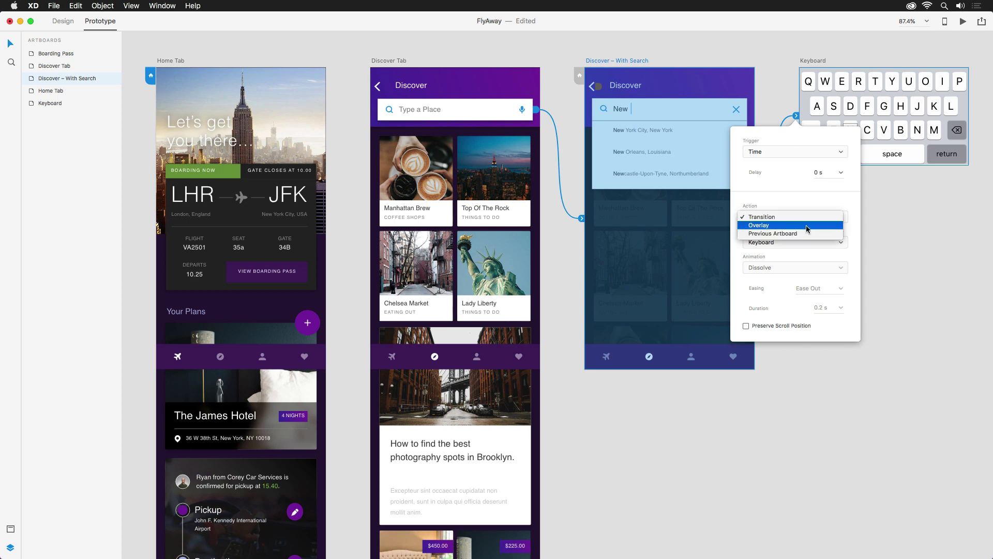
left_click(806, 225)
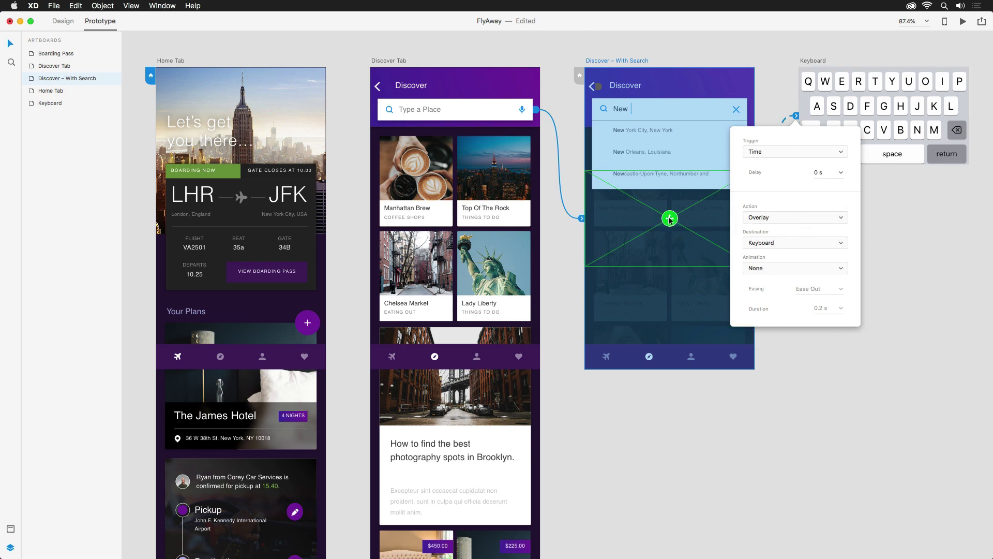
left_click_drag(667, 217, 680, 322)
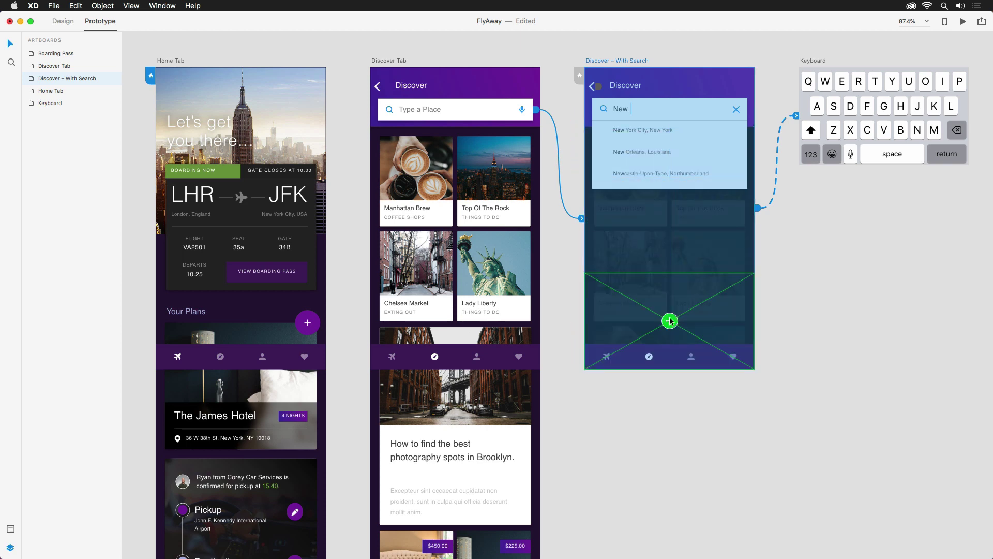
left_click(796, 116)
left_click(785, 273)
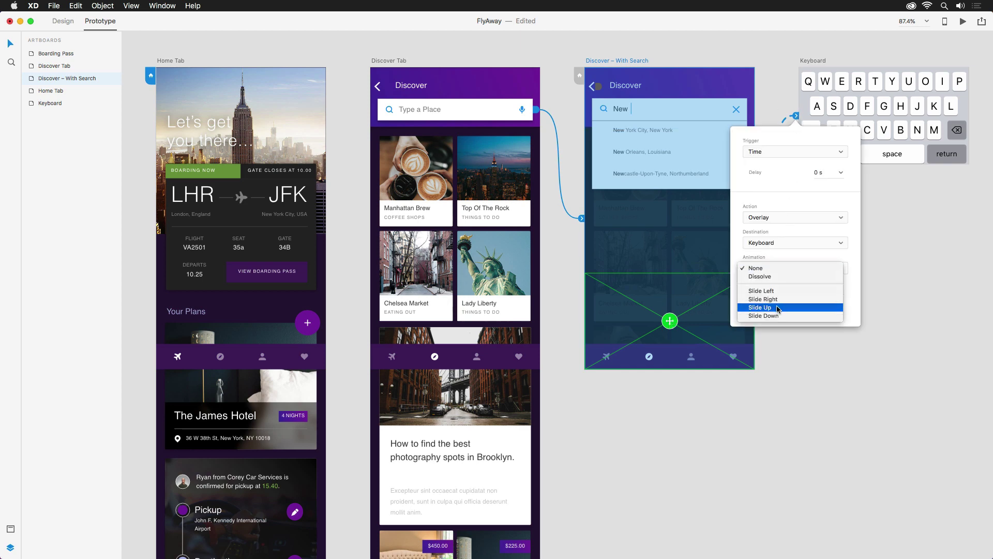
left_click(778, 308)
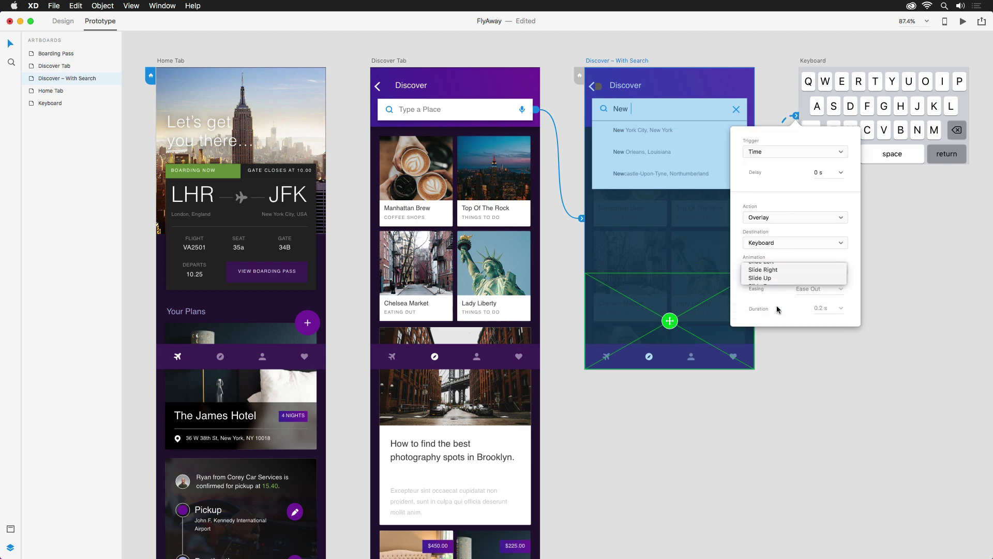
left_click(564, 275)
scroll(514, 267, "left", 5)
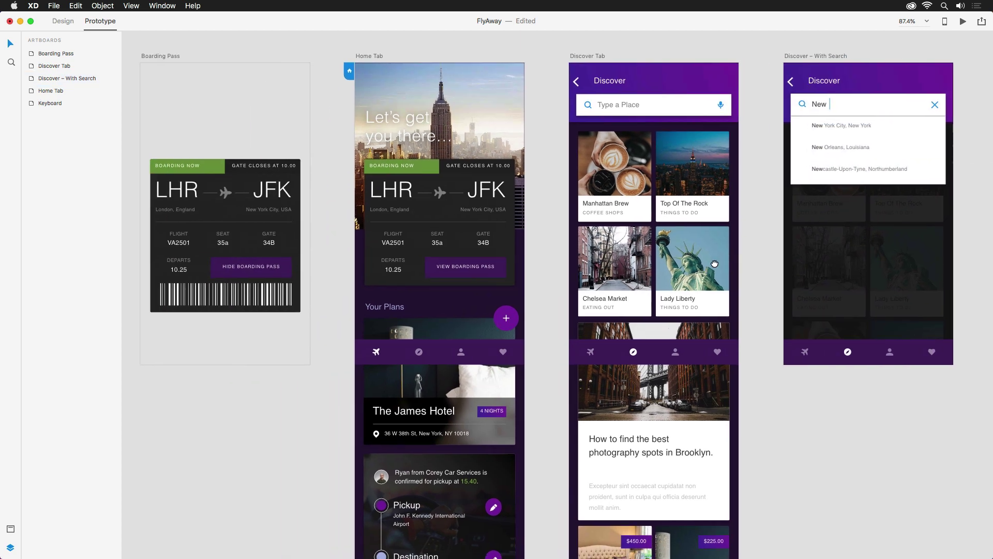
left_click(404, 129)
left_click(382, 60)
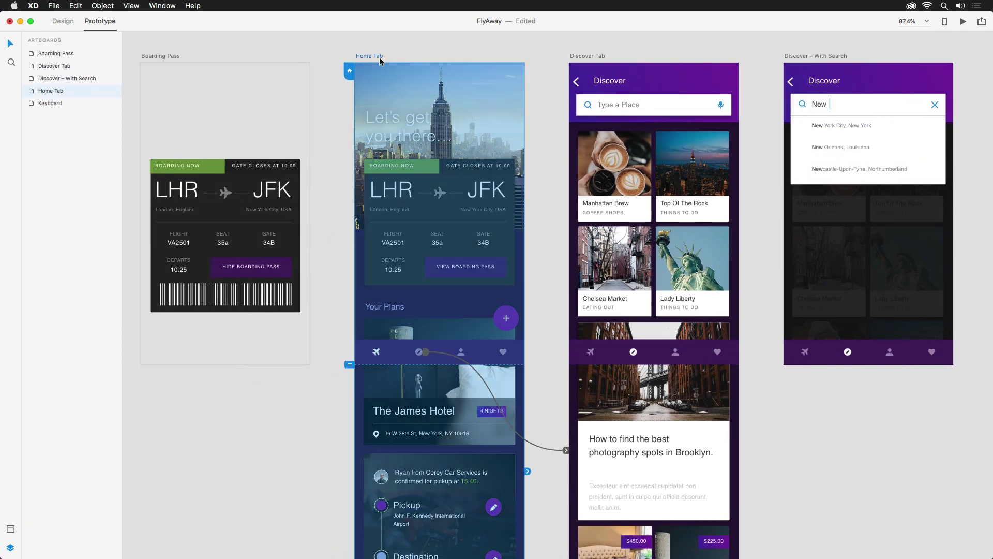
left_click(961, 23)
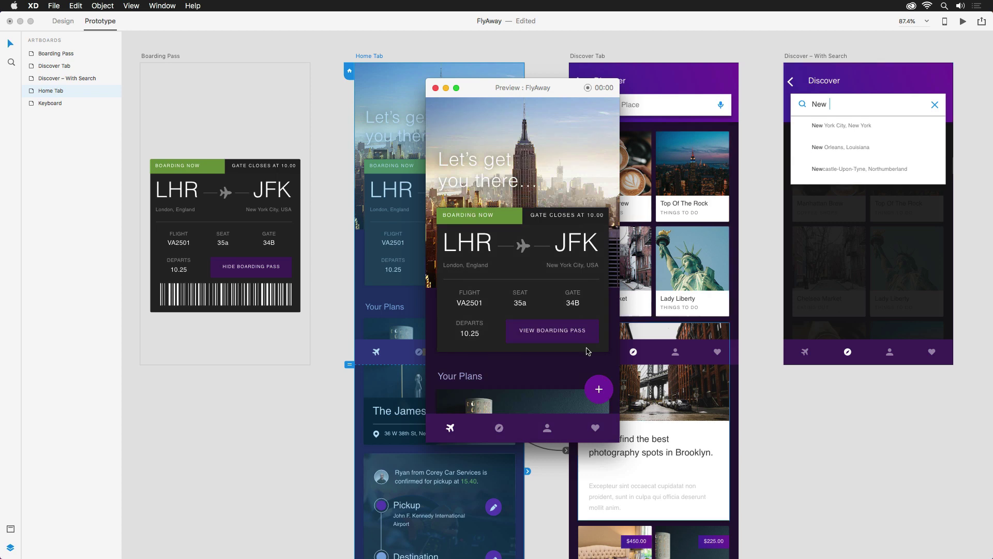
left_click(498, 427)
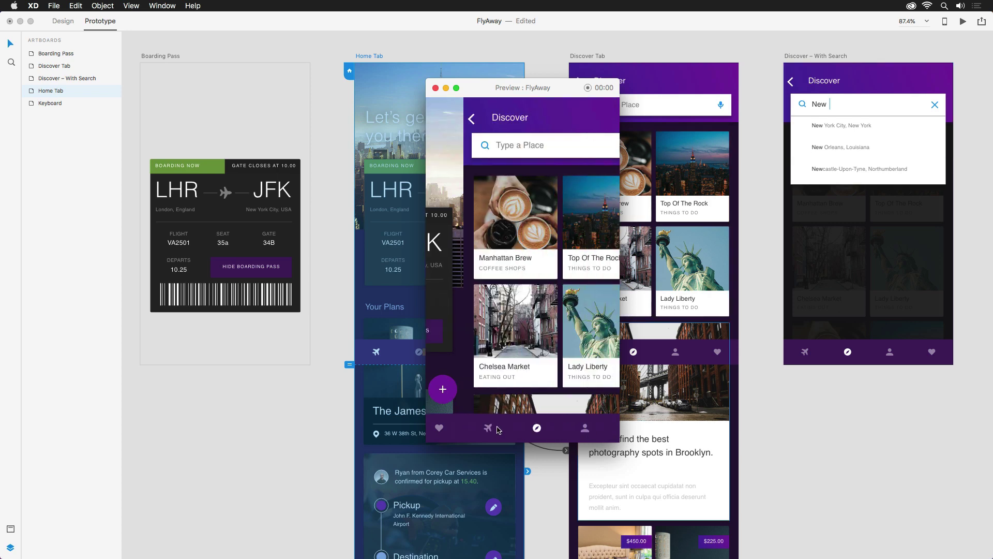
left_click(547, 145)
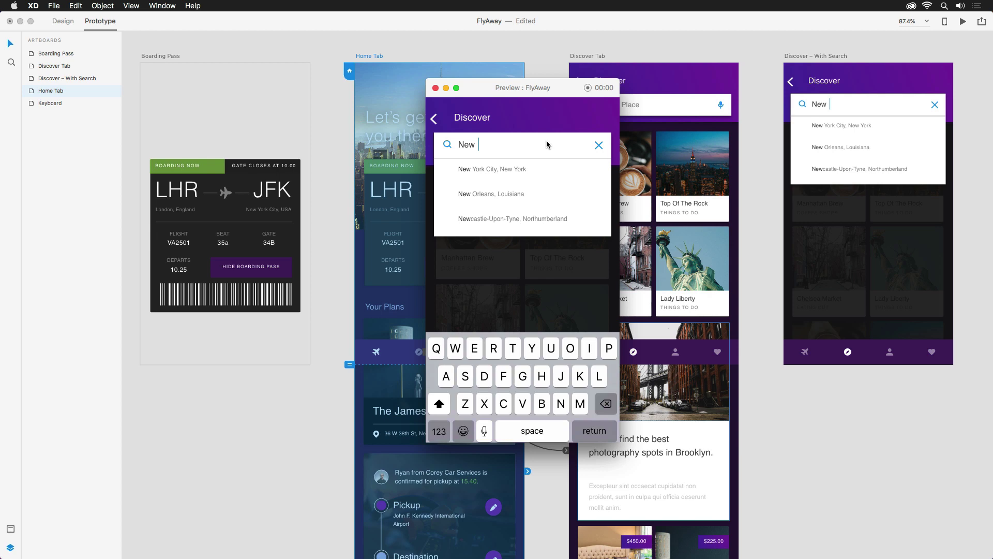
left_click(435, 90)
Make View Boarding Pass open the Boarding Pass artboard as an unanimated overlay, then start a preview.
double_click(502, 275)
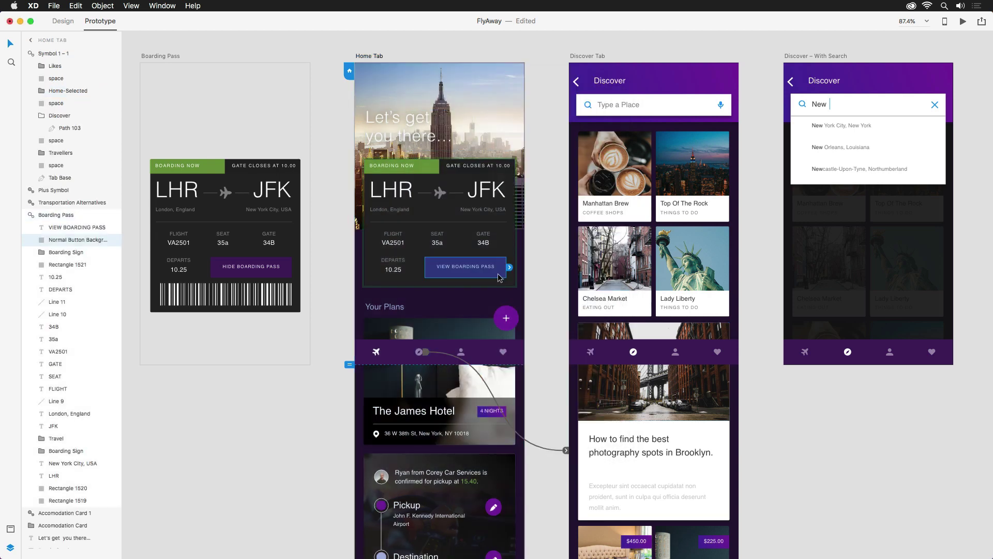
left_click_drag(509, 266, 291, 258)
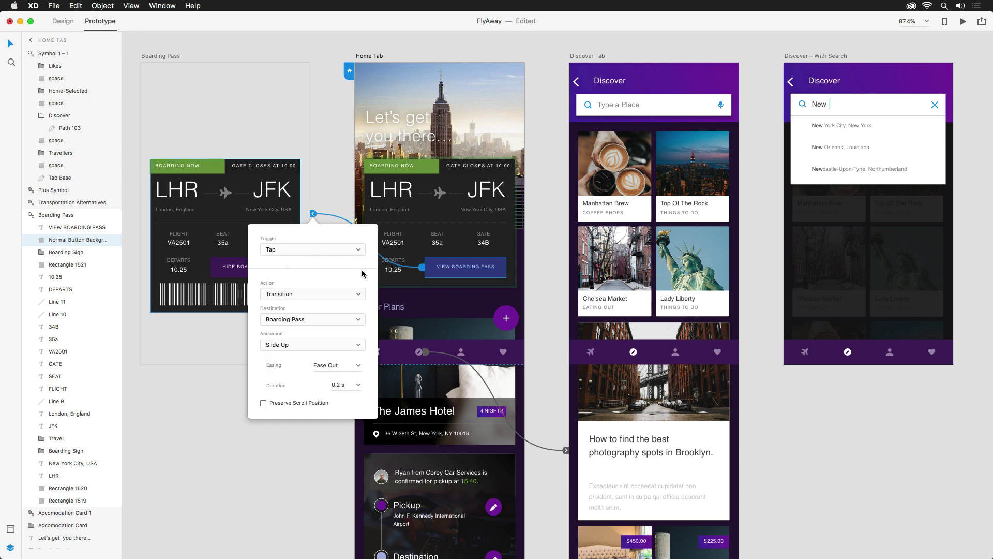
left_click(348, 293)
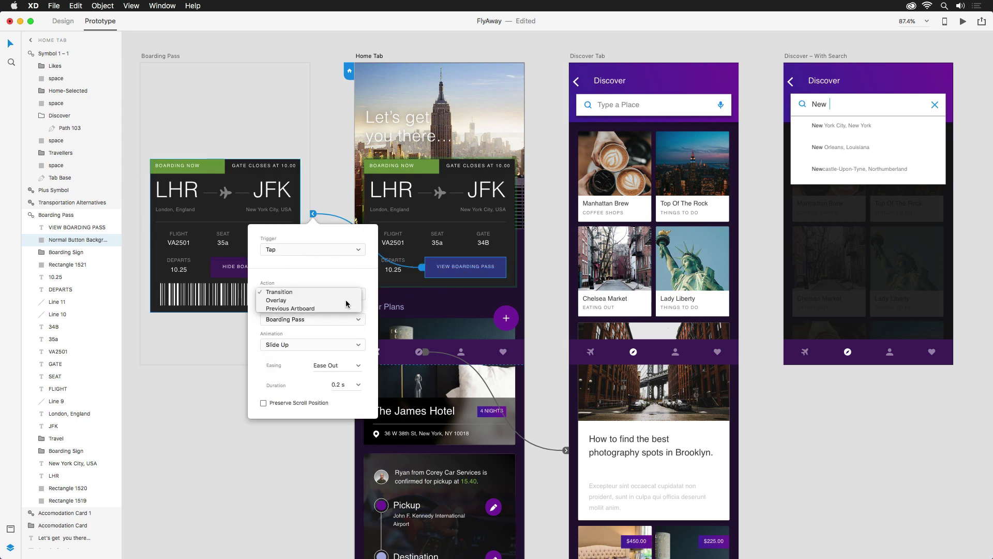
left_click(352, 297)
left_click(304, 147)
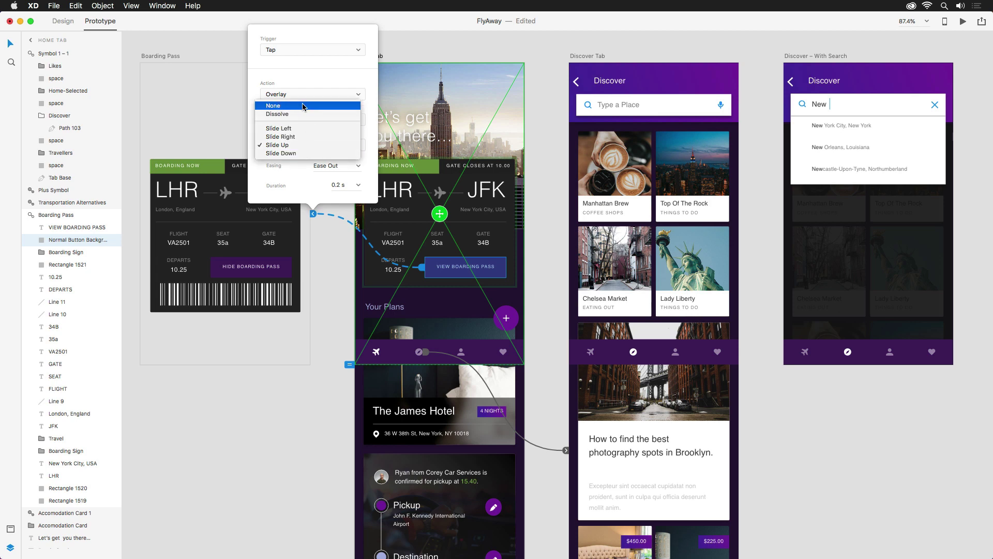
left_click(303, 106)
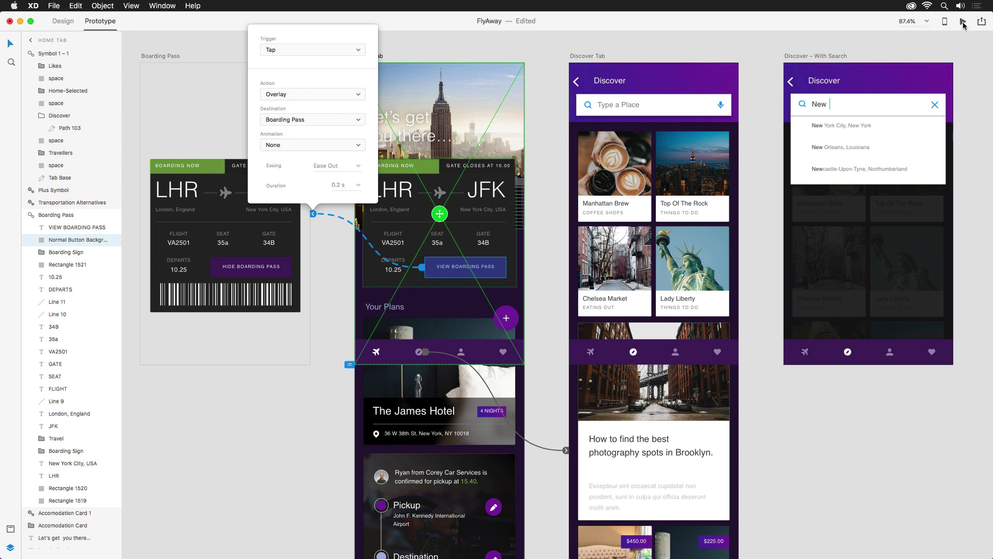
left_click(962, 22)
Show and hide the boarding pass overlay twice in the preview, then close the preview.
left_click(549, 330)
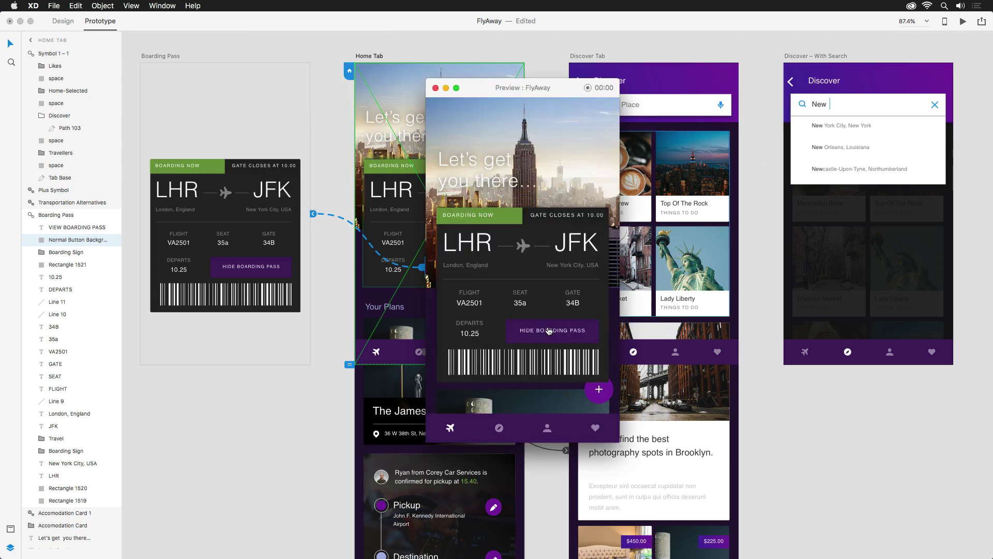
left_click(549, 331)
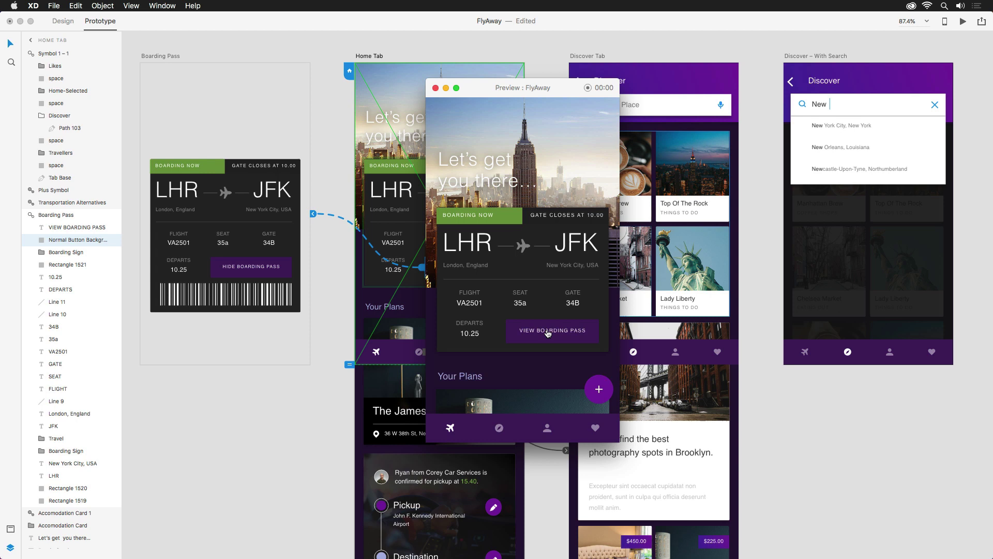
left_click(588, 336)
left_click(589, 337)
left_click(435, 88)
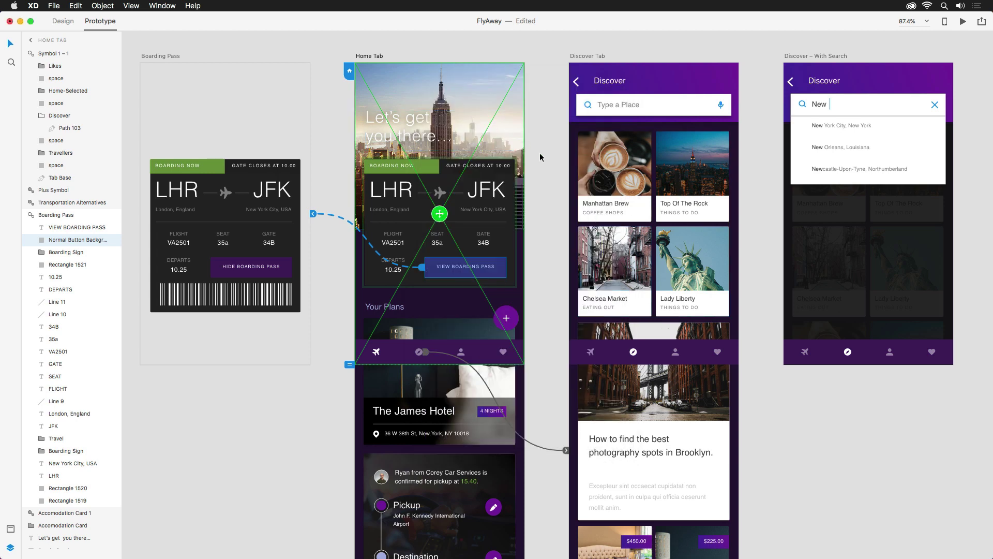